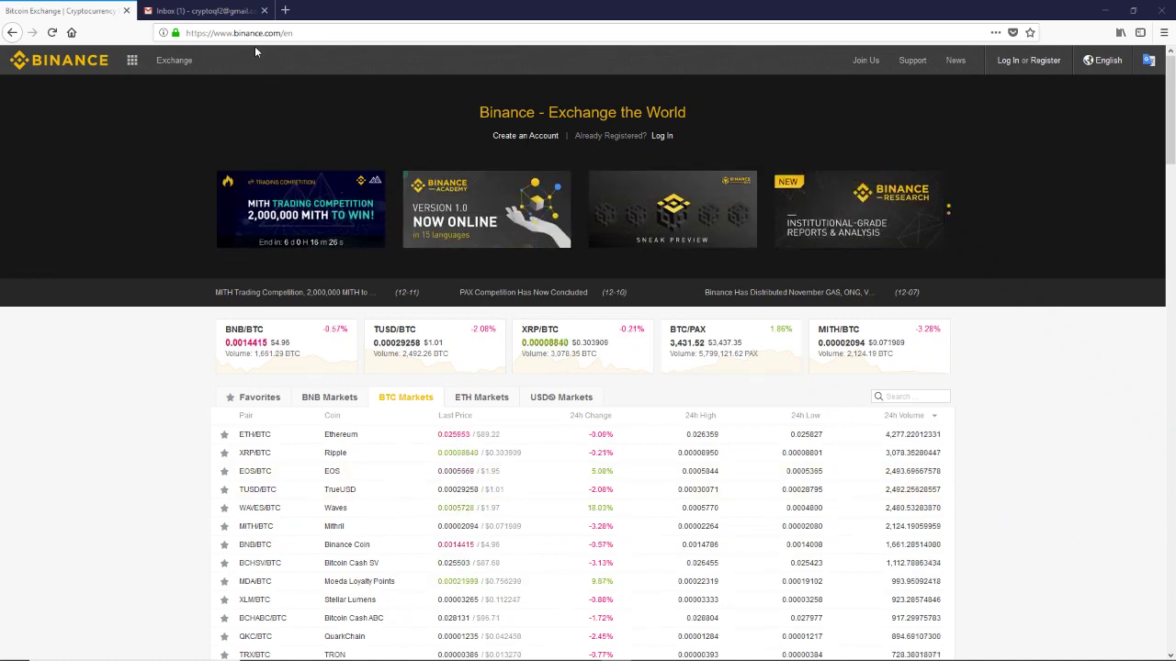
- Go to Binance's registration page from the header's Register link
left_click(300, 32)
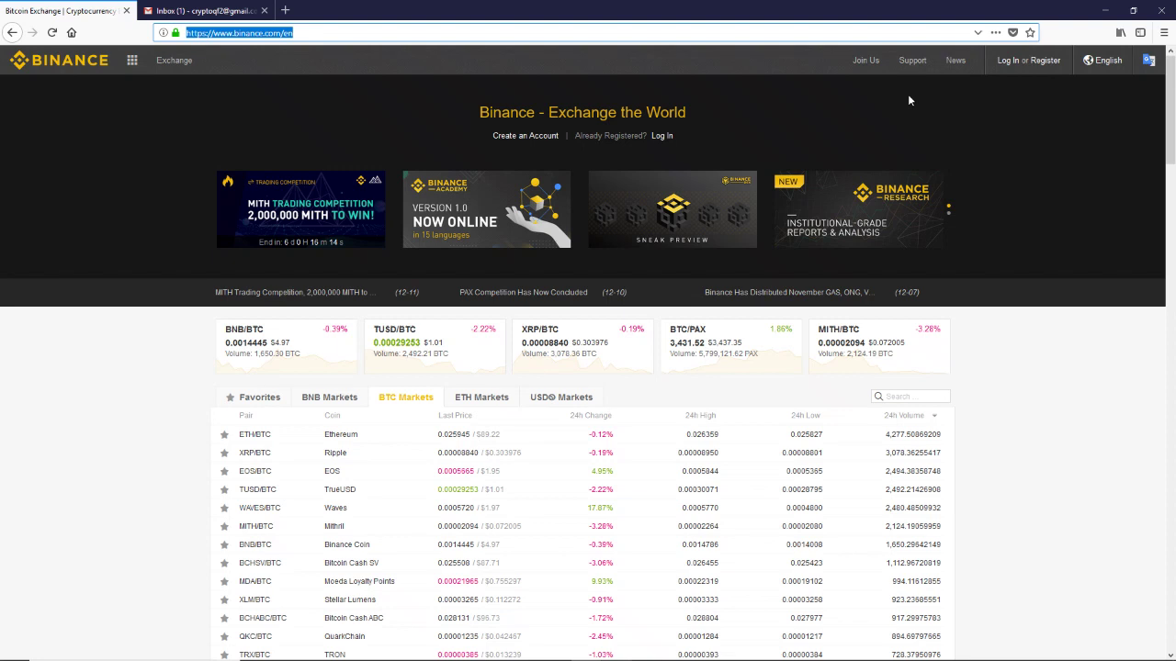
left_click(1044, 60)
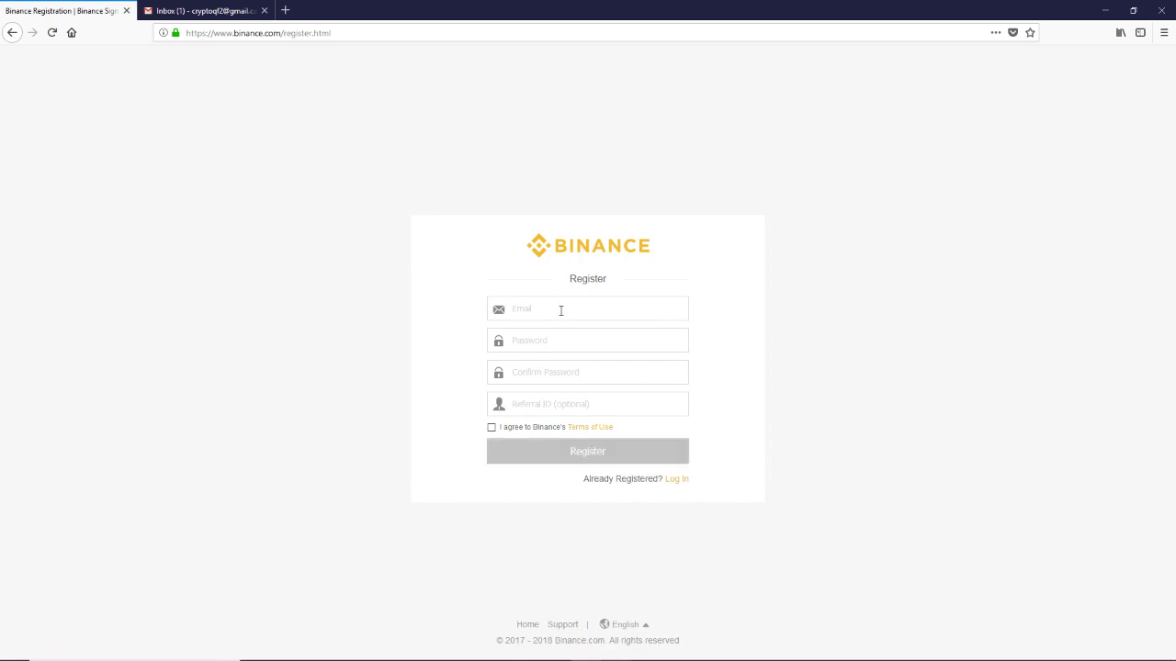
- Enter the account's email address, a password, and the matching confirmation password
left_click(560, 312)
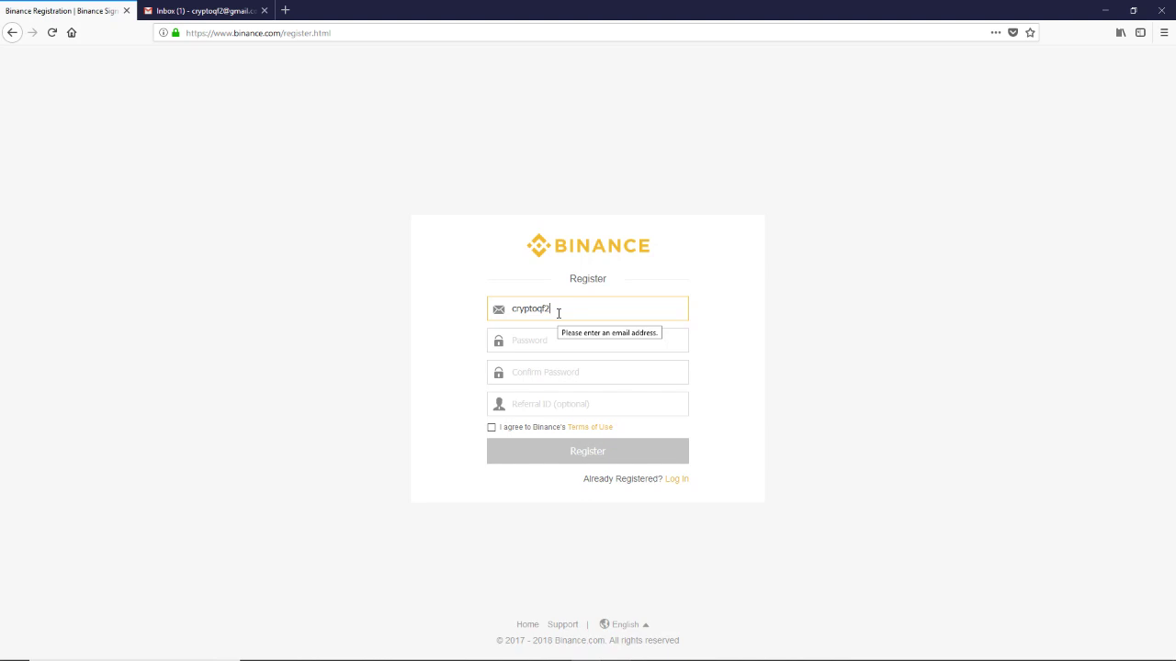
key("Tab")
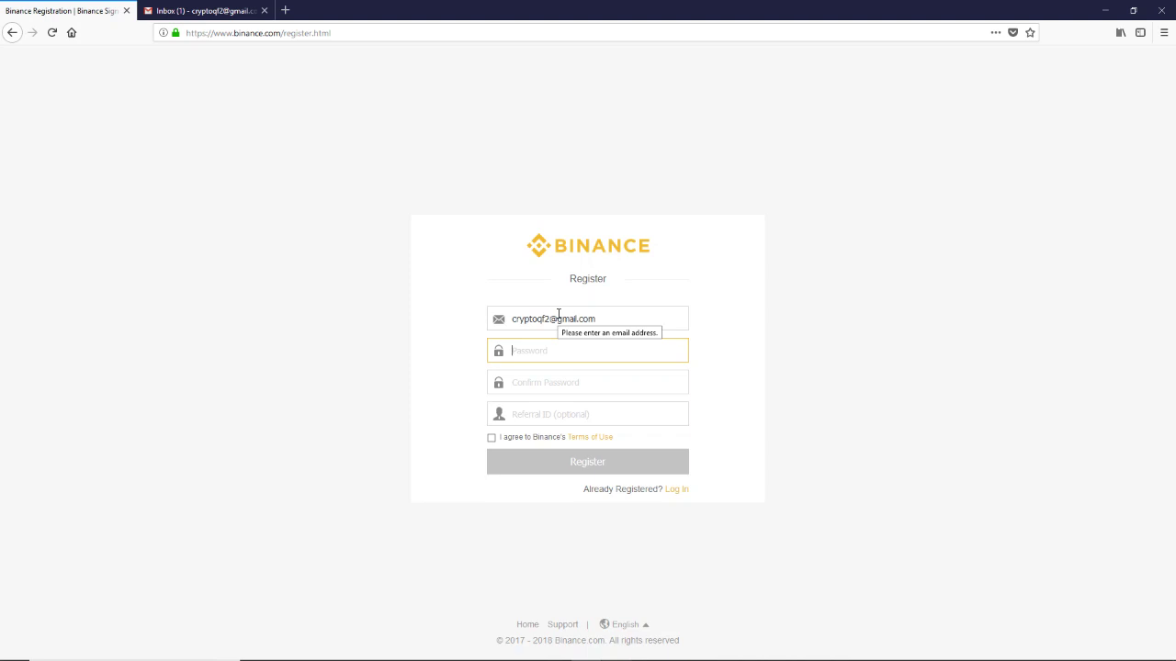
type("********")
key("Tab")
type("*******")
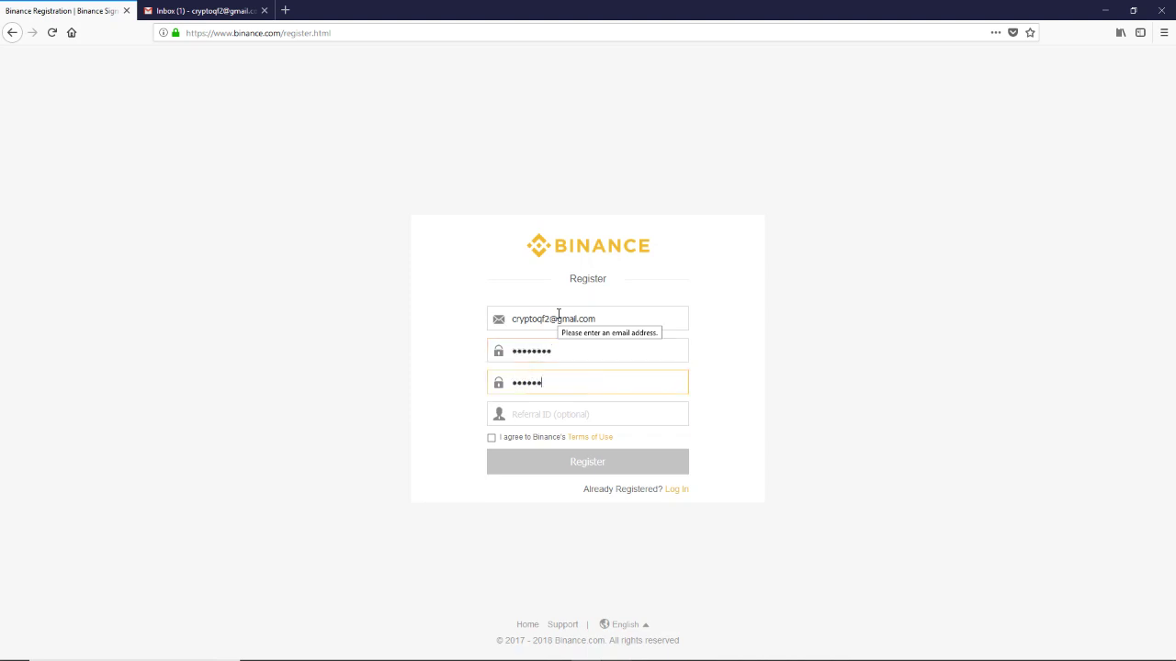
- Add the referral ID and agree to the Terms of Use
key("Tab")
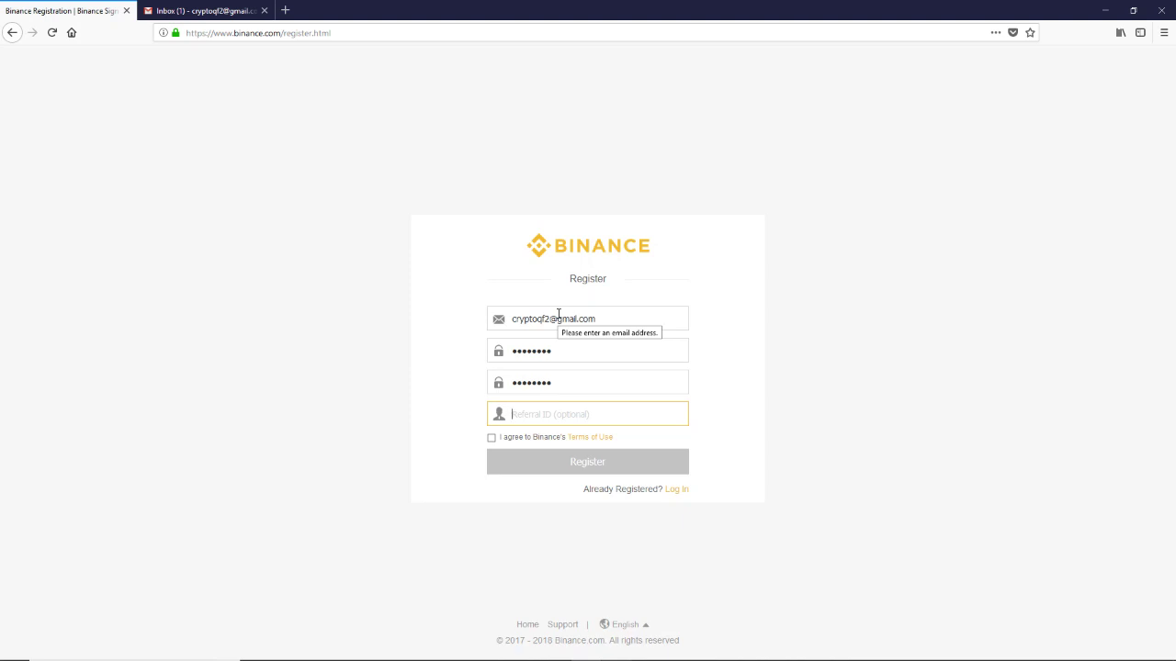
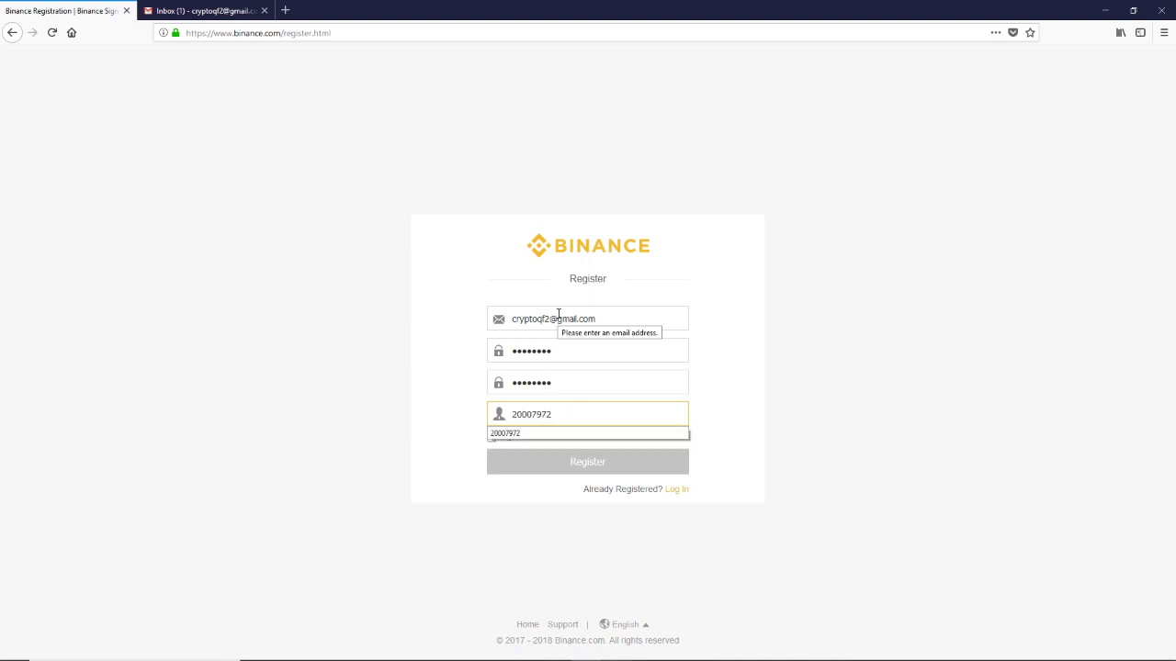
left_click(497, 434)
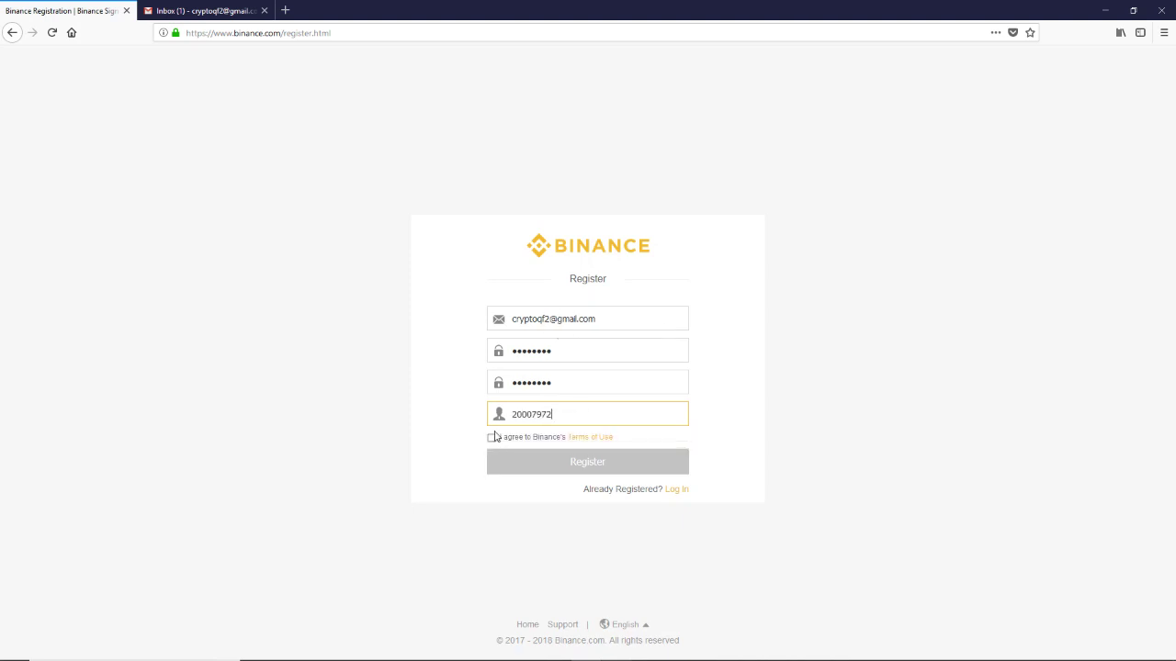
left_click(491, 439)
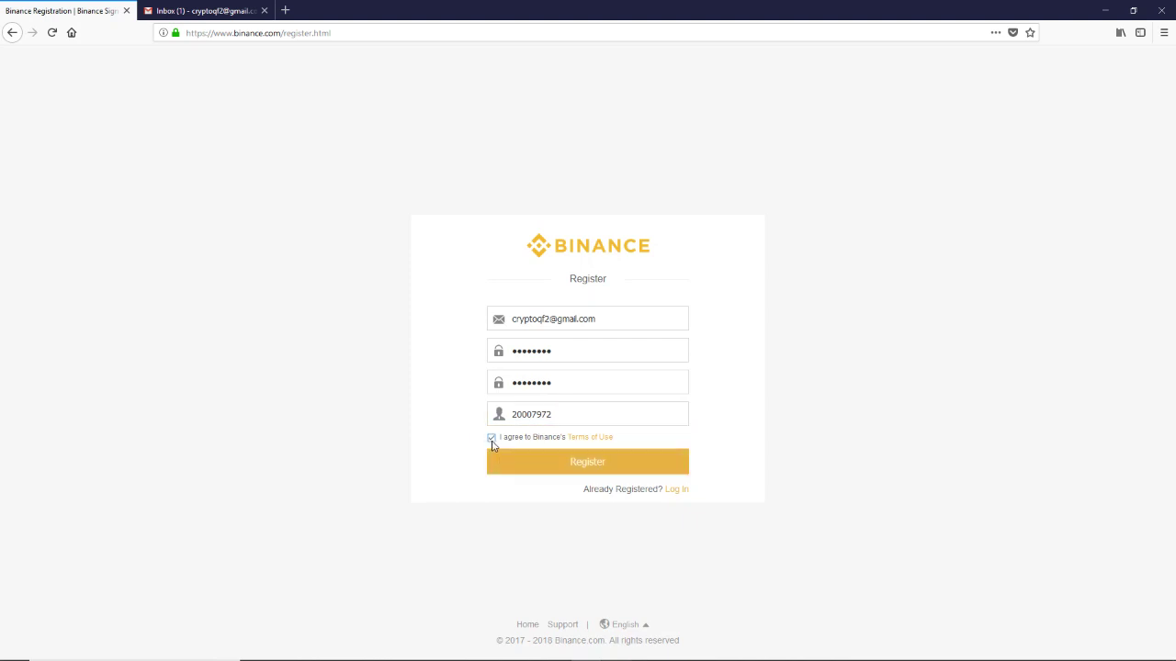
- Submit the registration, decline Firefox's save-login prompt, and solve the slider puzzle
left_click(515, 462)
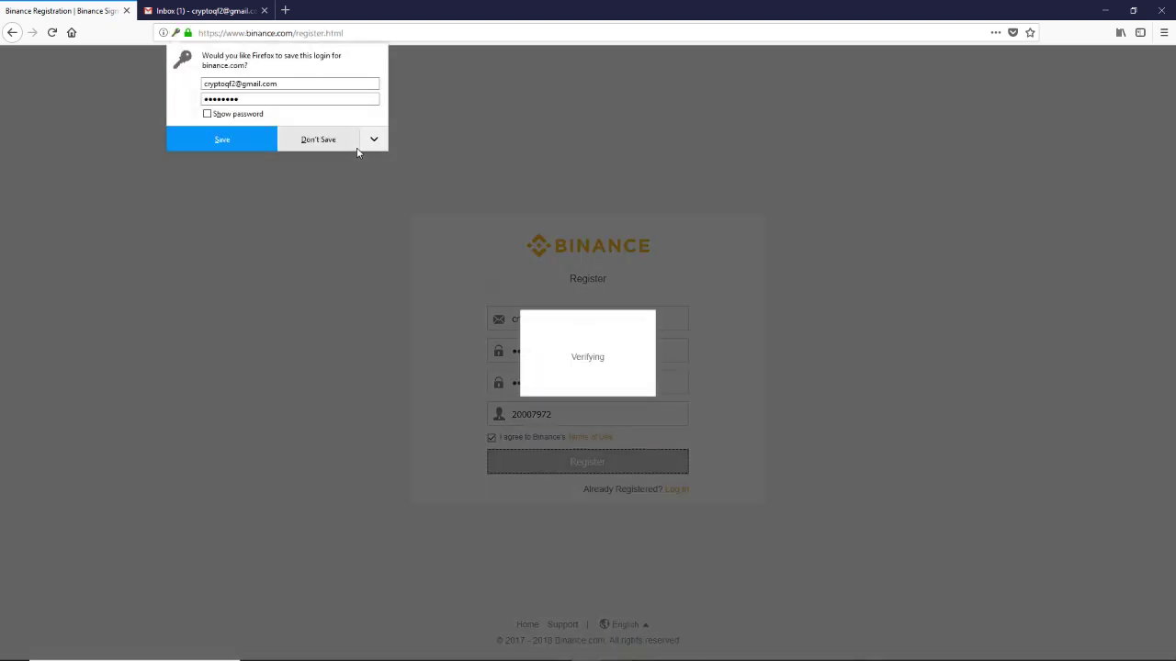
left_click(342, 145)
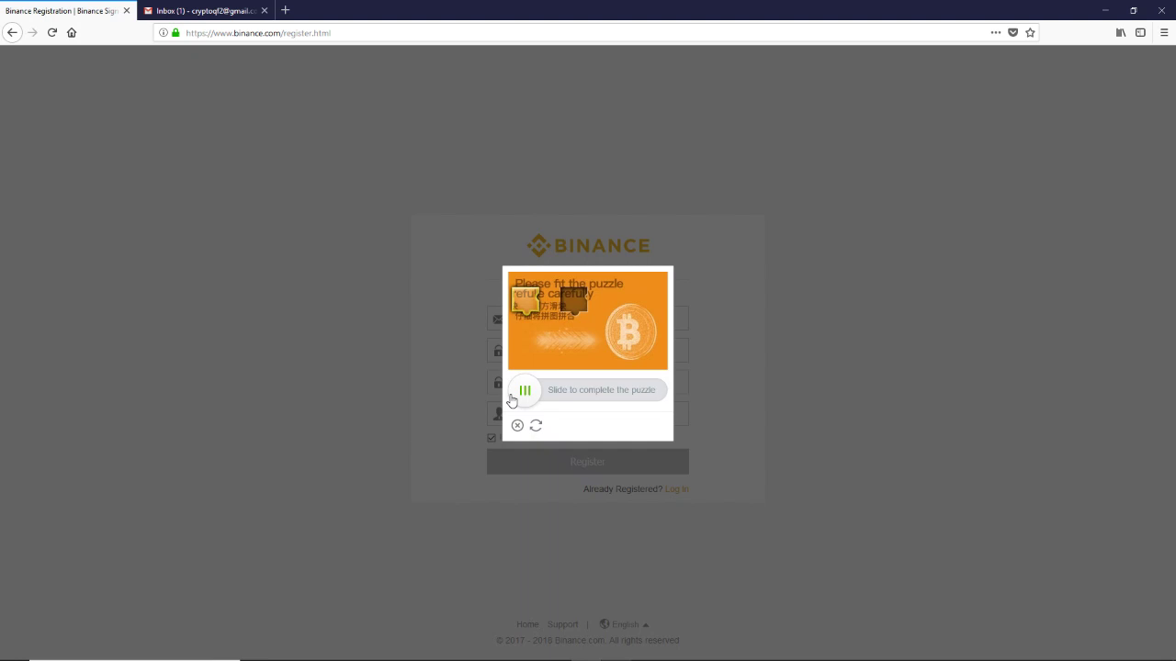
left_click_drag(523, 395, 570, 404)
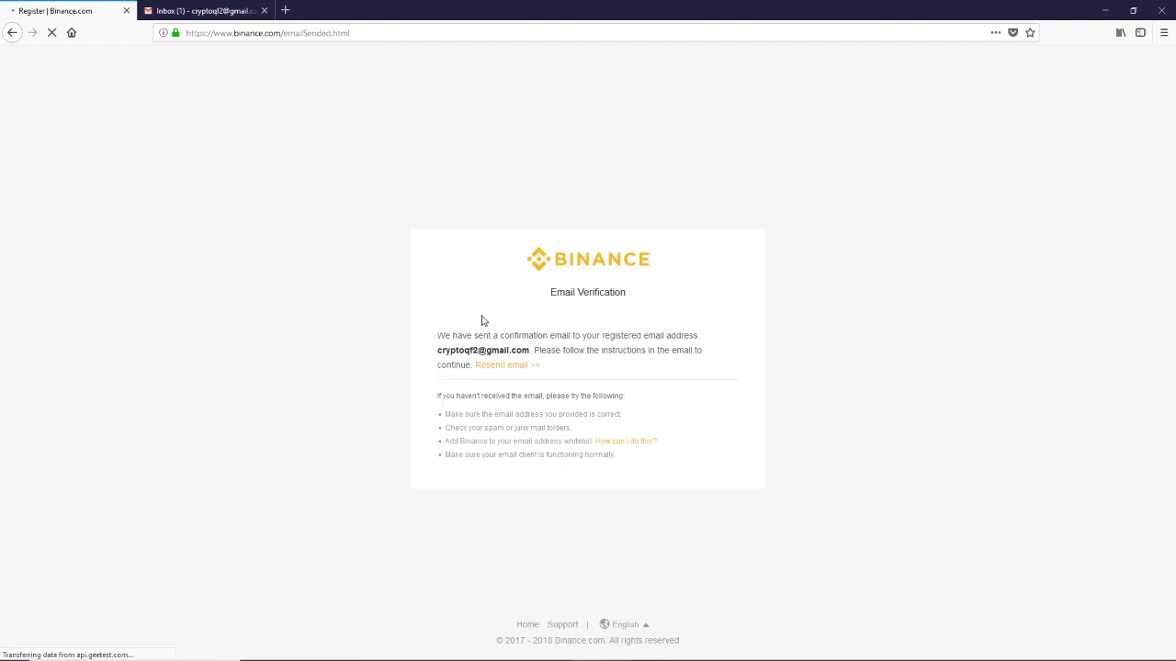
- In Gmail, verify the address from Binance's 'Confirm Your Registration' email
left_click(206, 11)
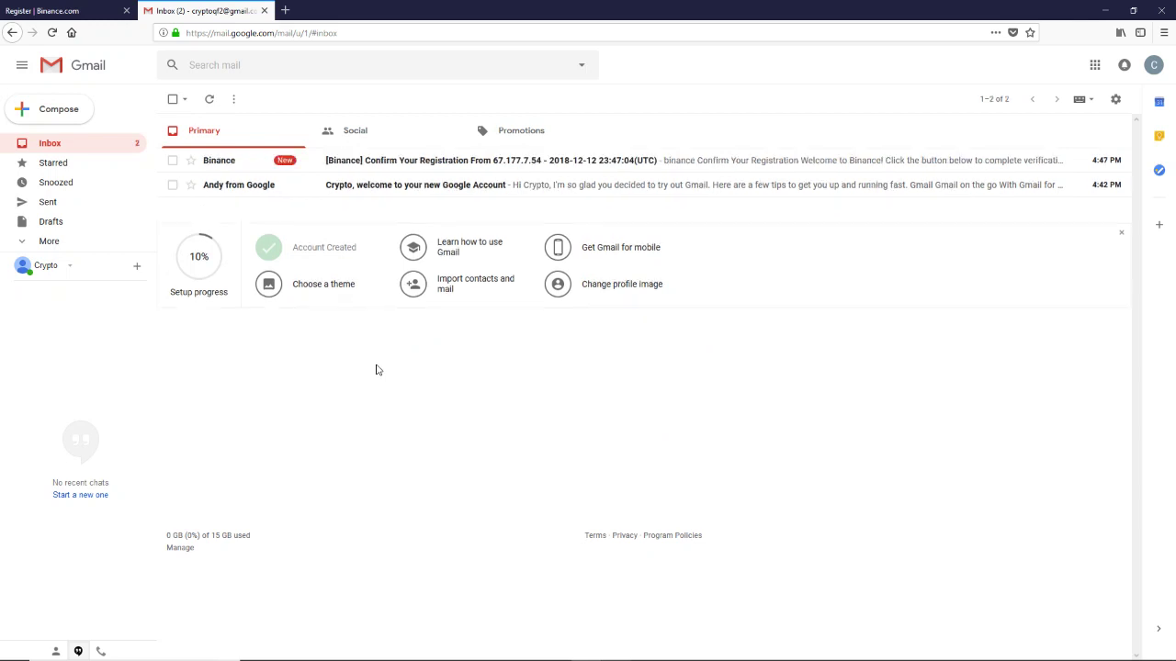
left_click(397, 165)
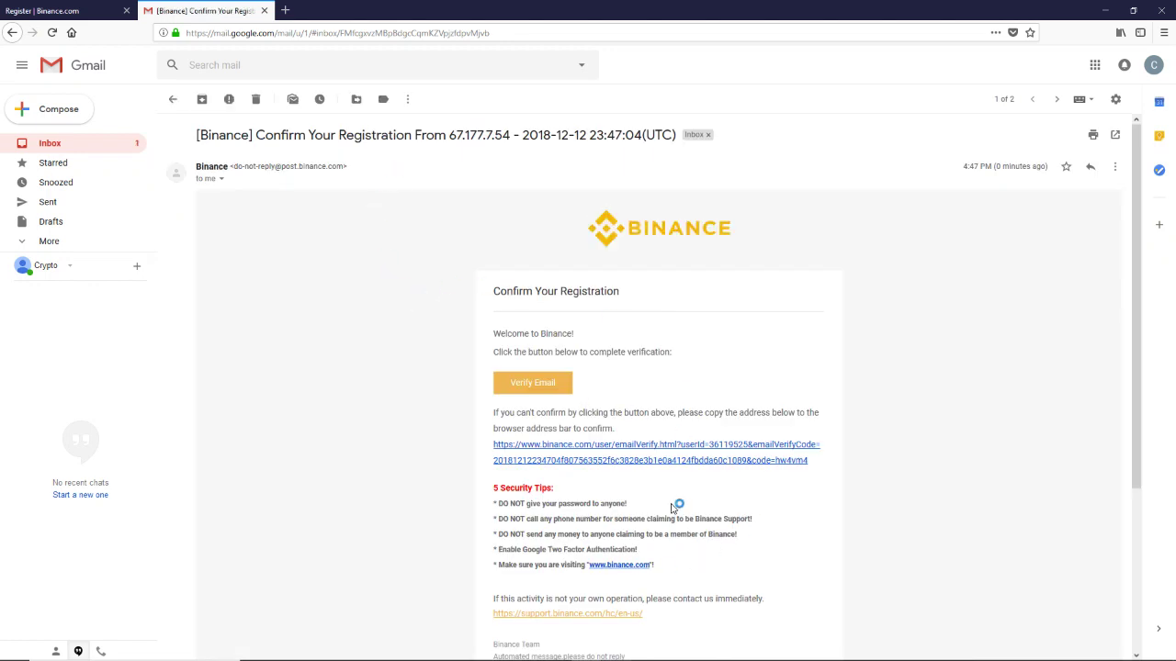
left_click(532, 385)
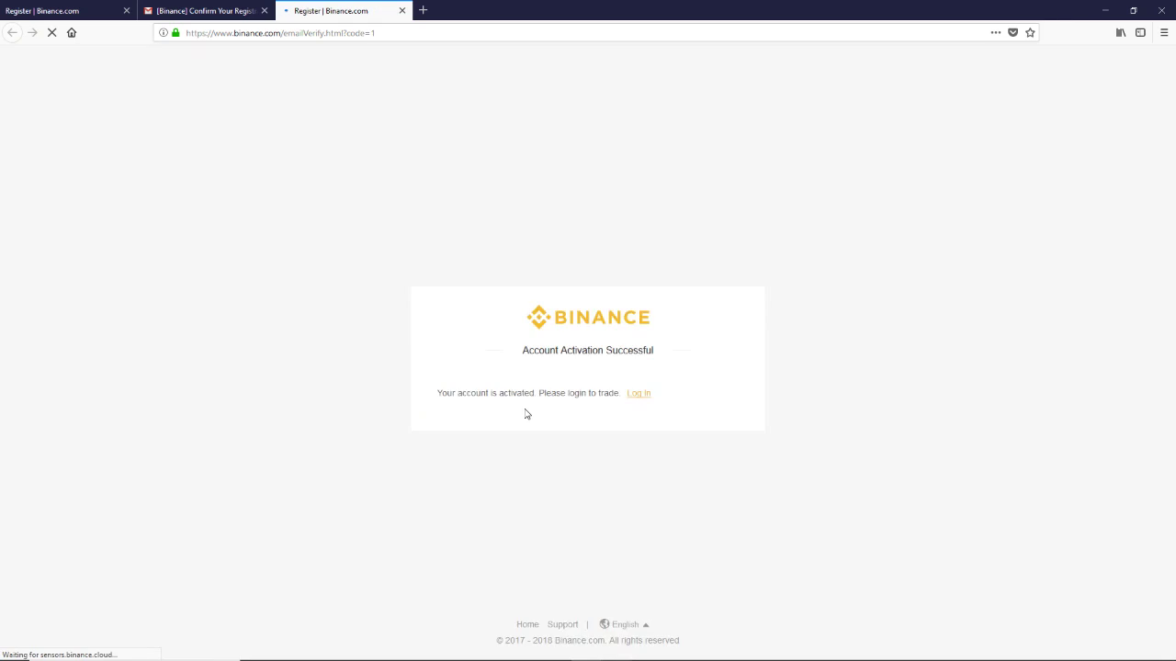
- Log in to Binance with the suggested account email and its password
left_click(642, 394)
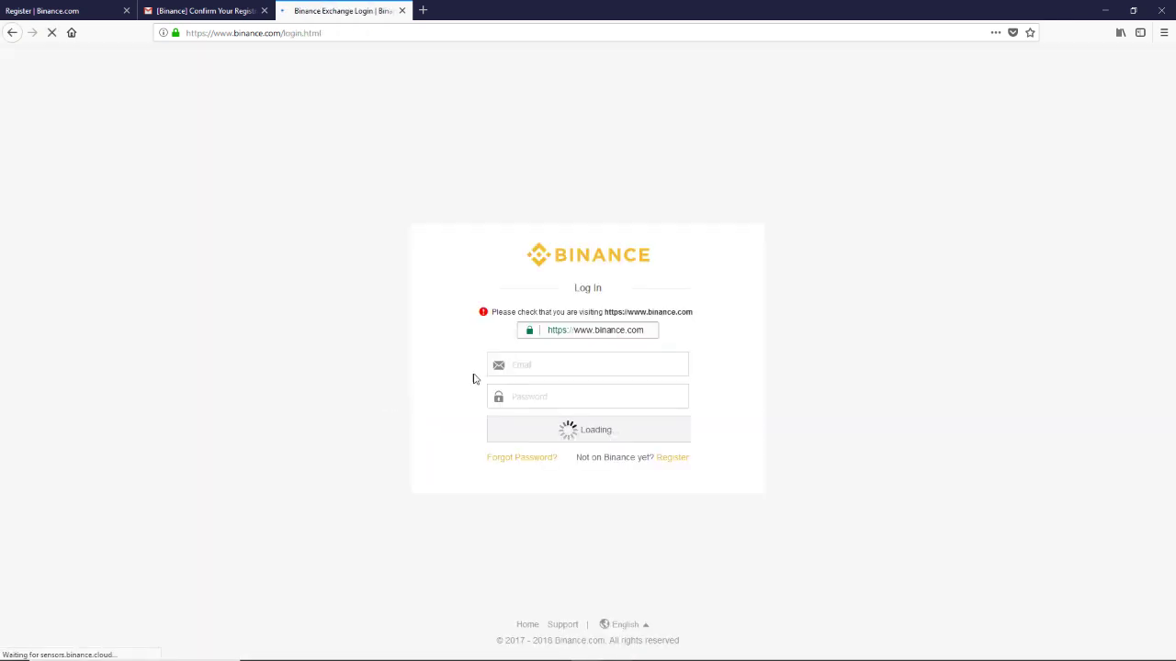
left_click(541, 364)
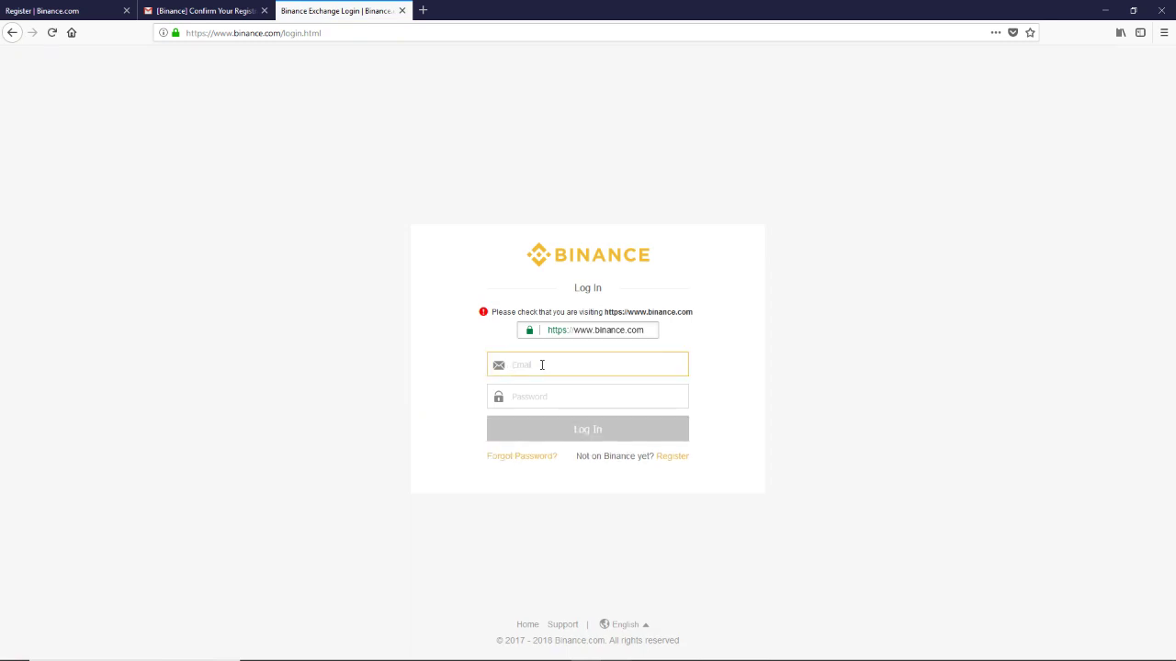
type("cry")
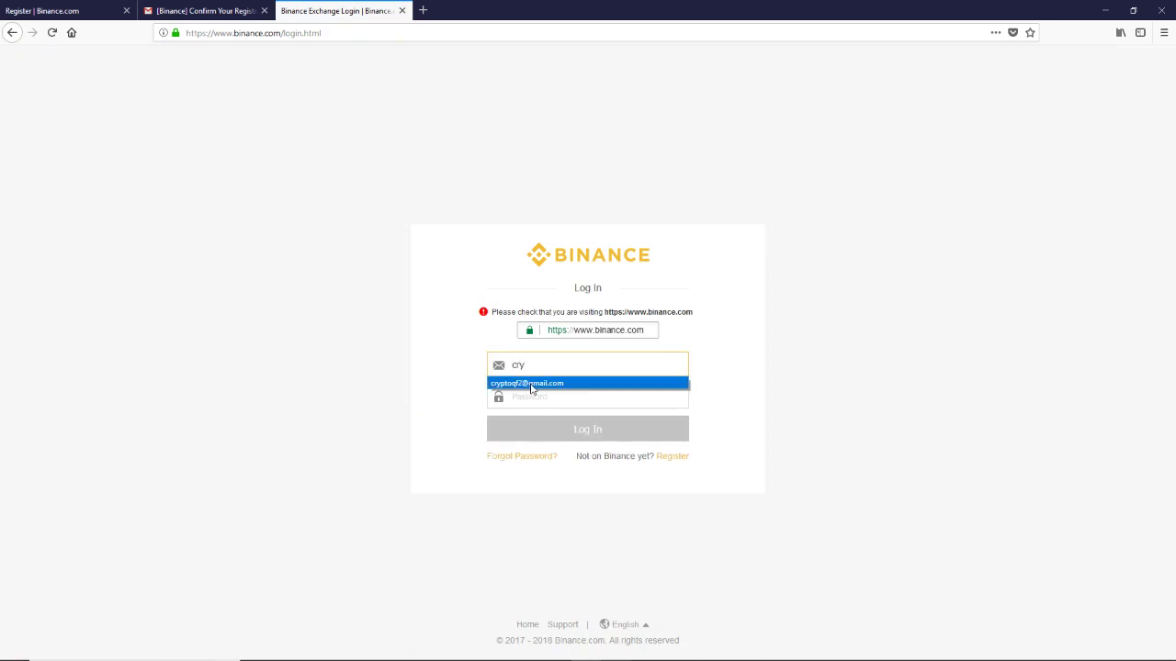
left_click(533, 384)
type("********")
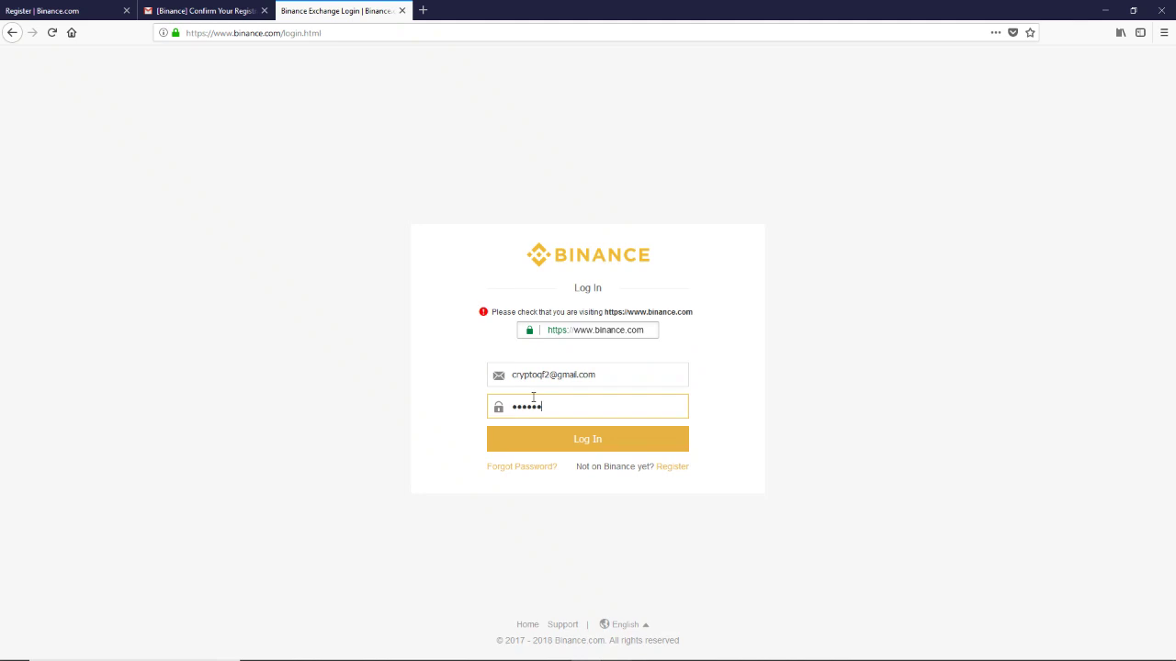
left_click(537, 445)
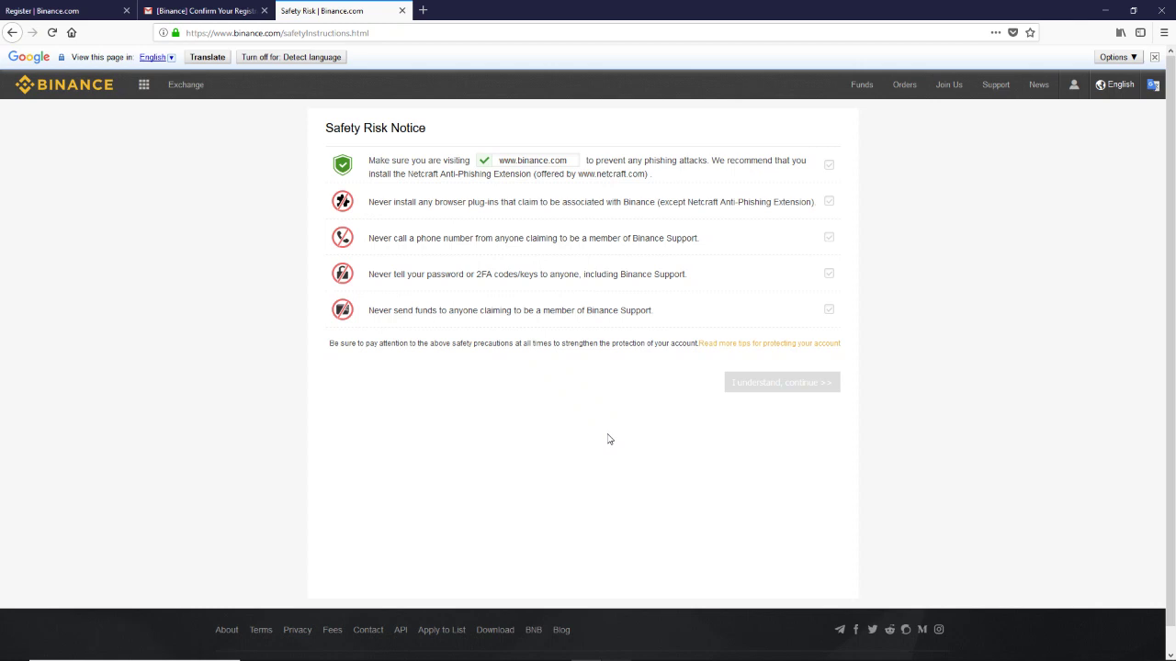
- Tick all five precaution checkboxes on the Safety Risk Notice
left_click(829, 165)
left_click(828, 201)
left_click(828, 237)
left_click(828, 274)
left_click(829, 309)
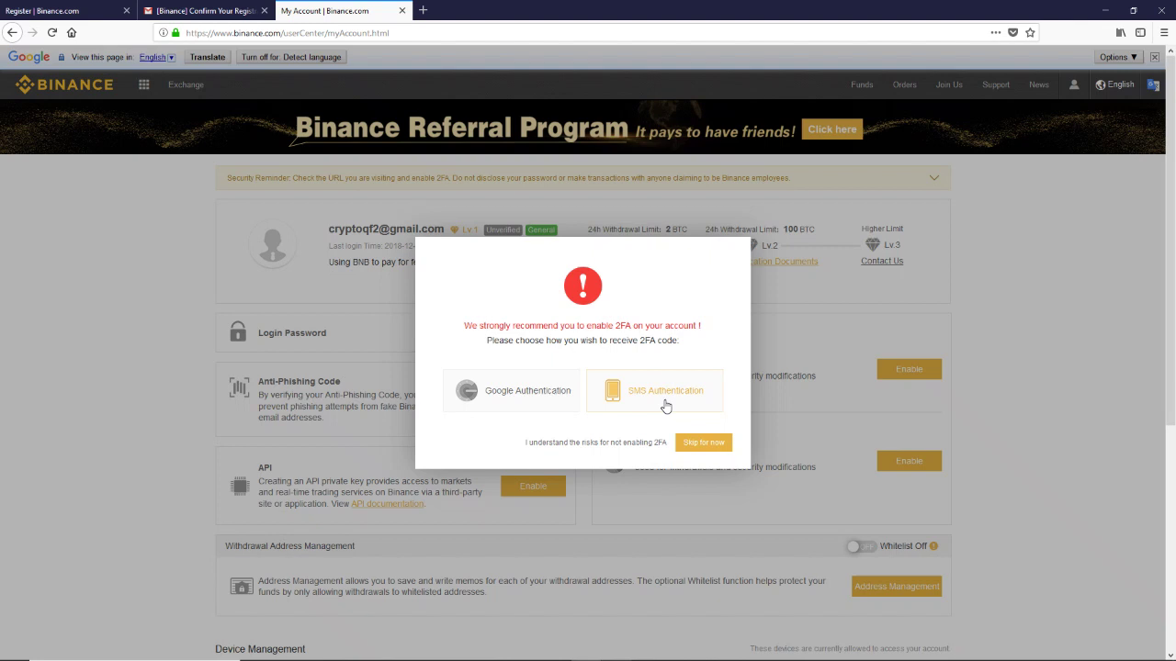
- Choose Google Authentication in the 2FA recommendation popup
left_click(524, 404)
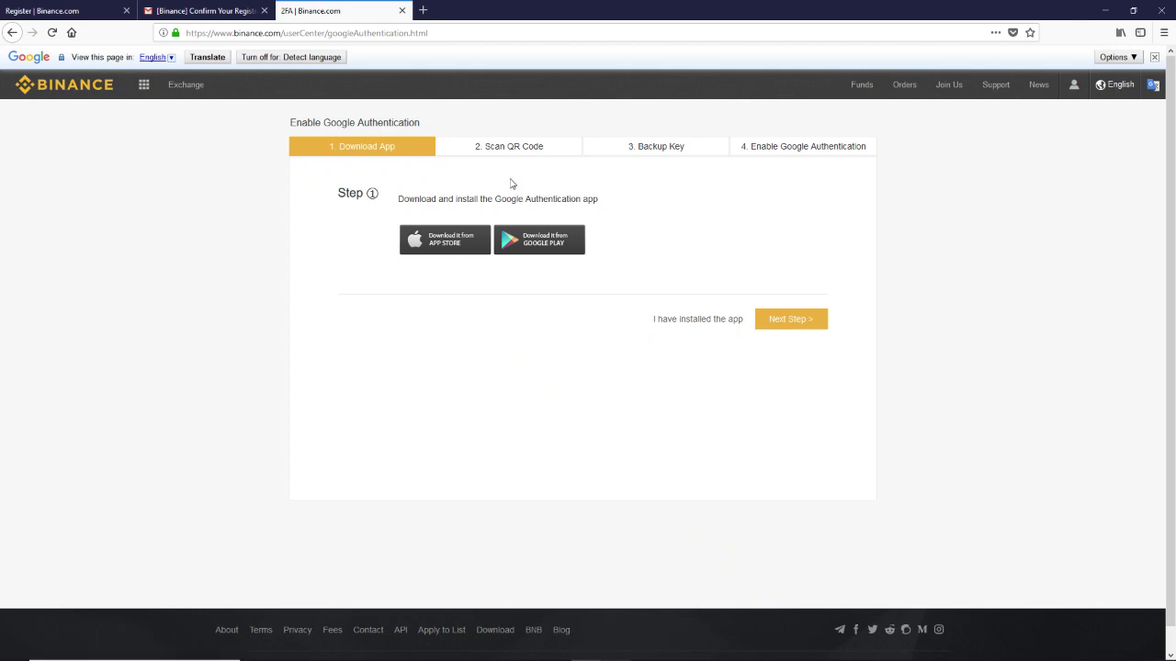
- Advance the Google Authentication wizard through Download App and Scan QR Code to Backup Key
left_click(508, 150)
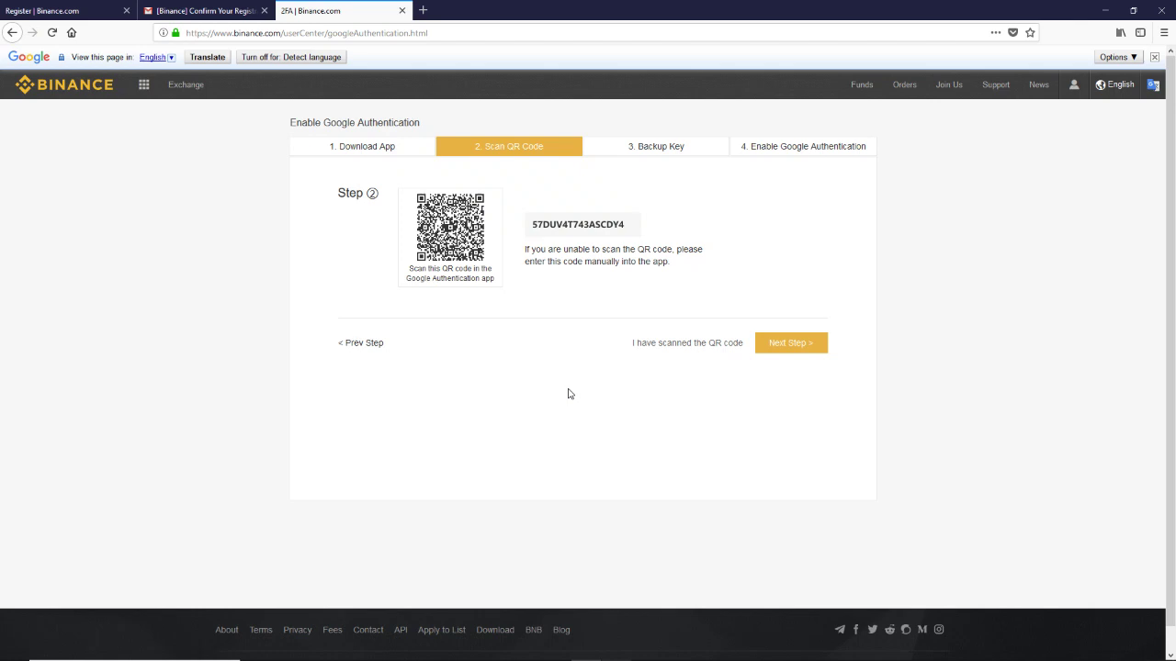
left_click(666, 151)
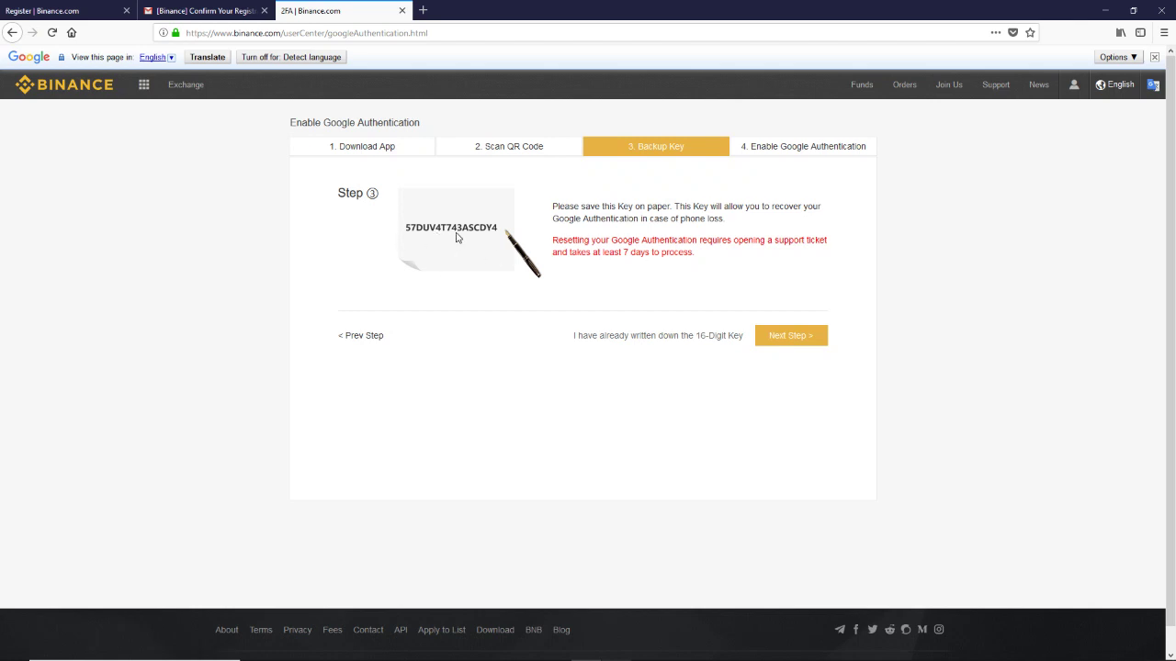
- On the Enable Google Authentication step, submit the login password and a 6-digit authenticator code
left_click(774, 152)
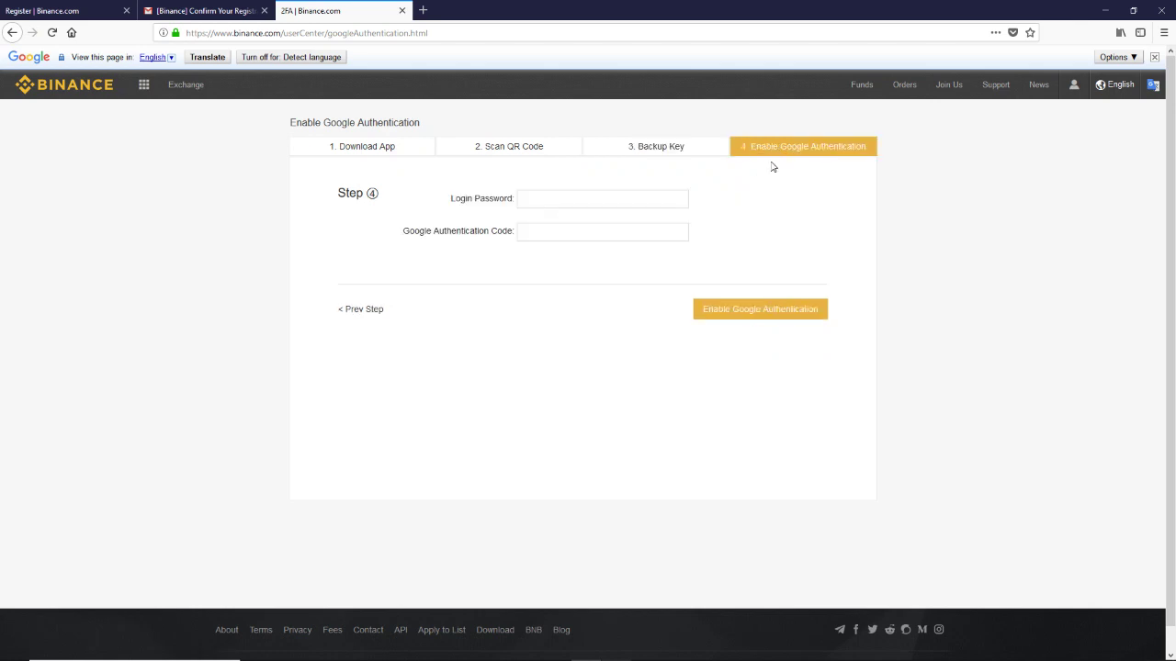
left_click(566, 203)
key("Tab")
left_click(768, 316)
- Replace the rejected authenticator code with the corrected one and enable Google Authentication
left_click(564, 236)
left_click_drag(564, 238, 472, 225)
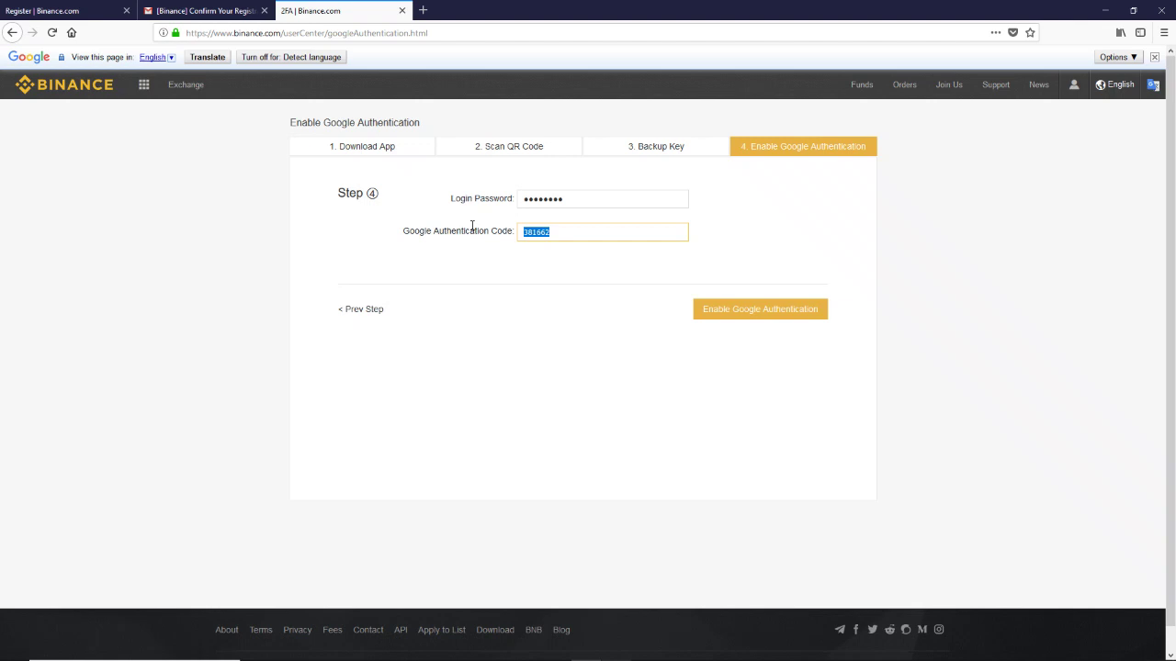
left_click(778, 311)
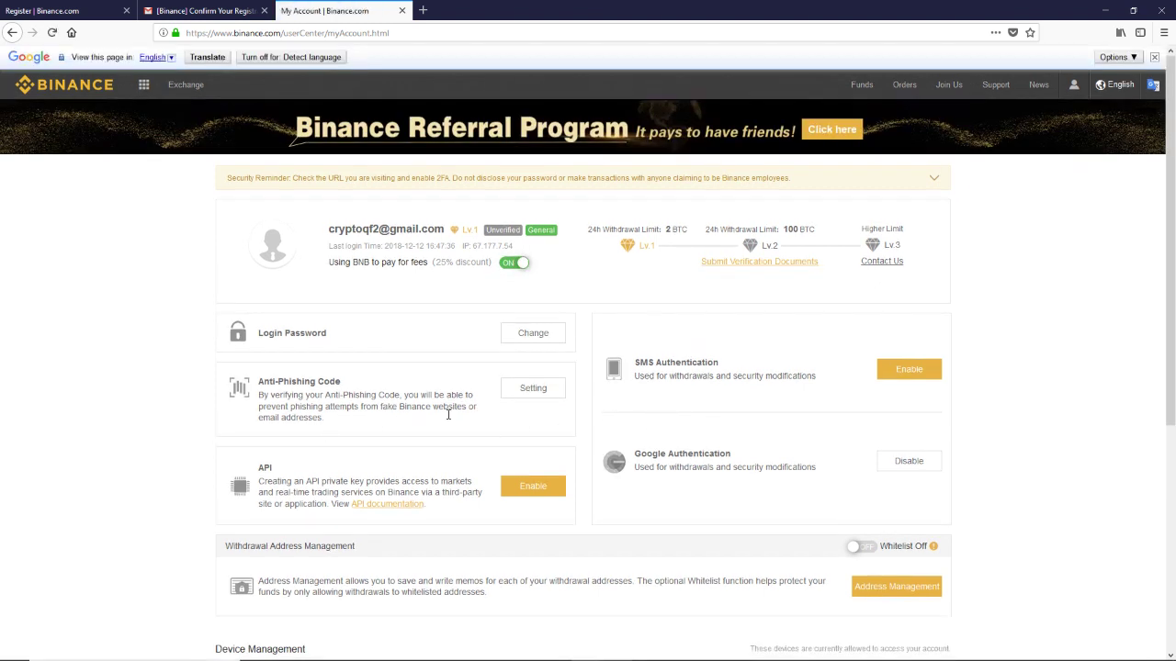
- Enter an anti-phishing code and submit it with a Google Authenticator code
left_click(527, 395)
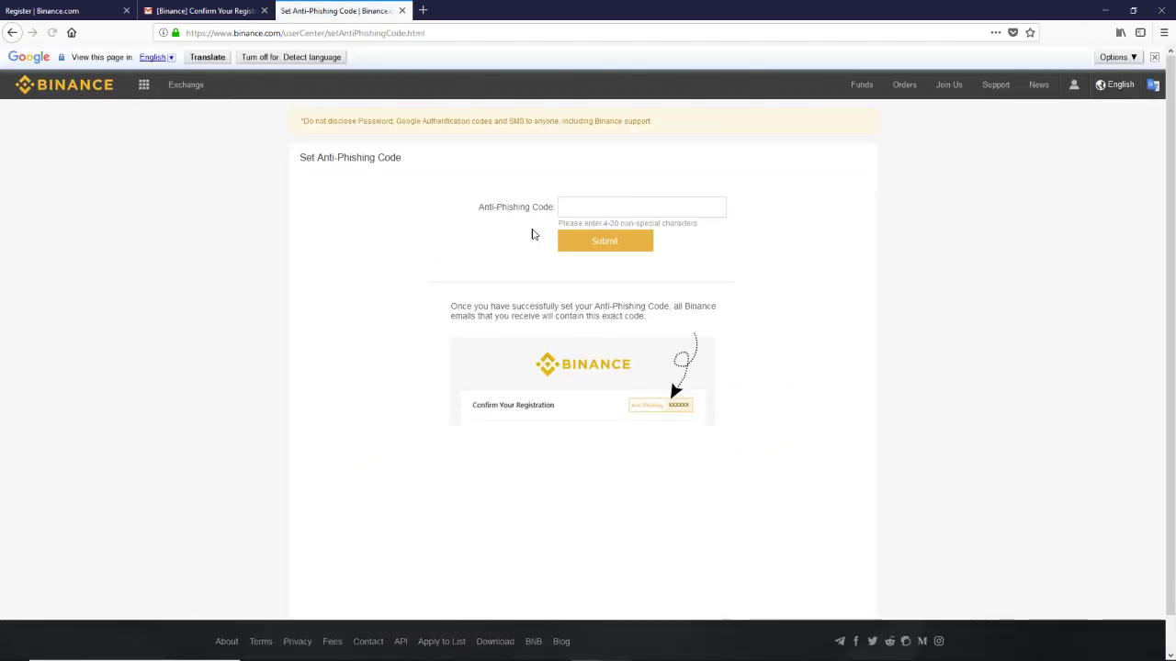
left_click(585, 207)
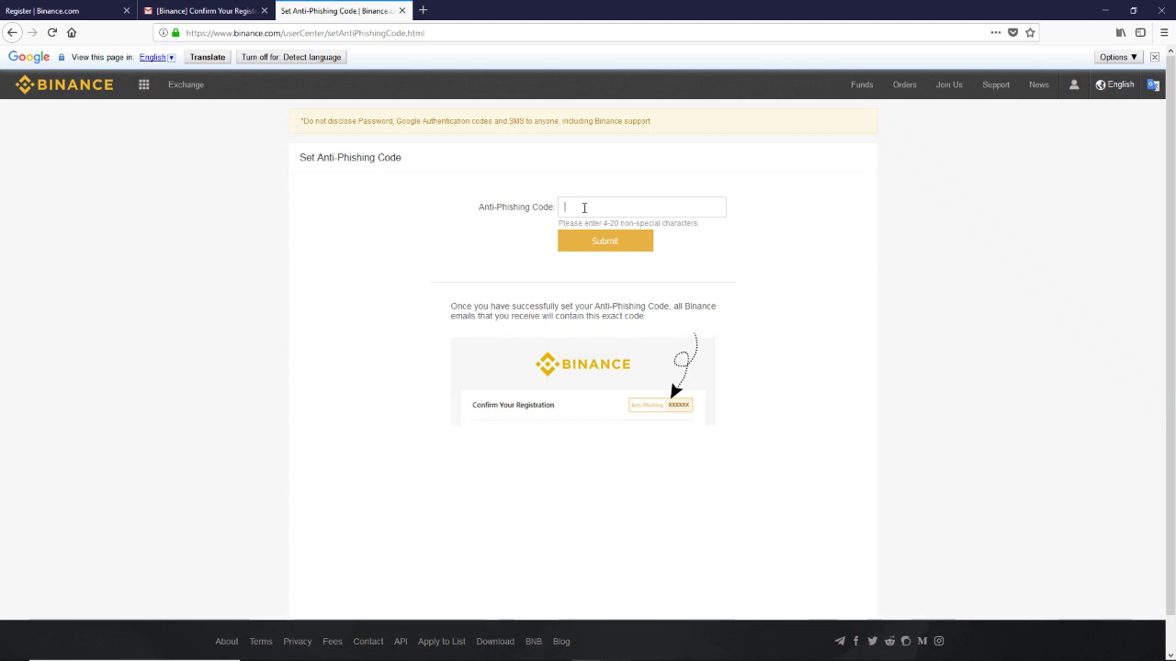
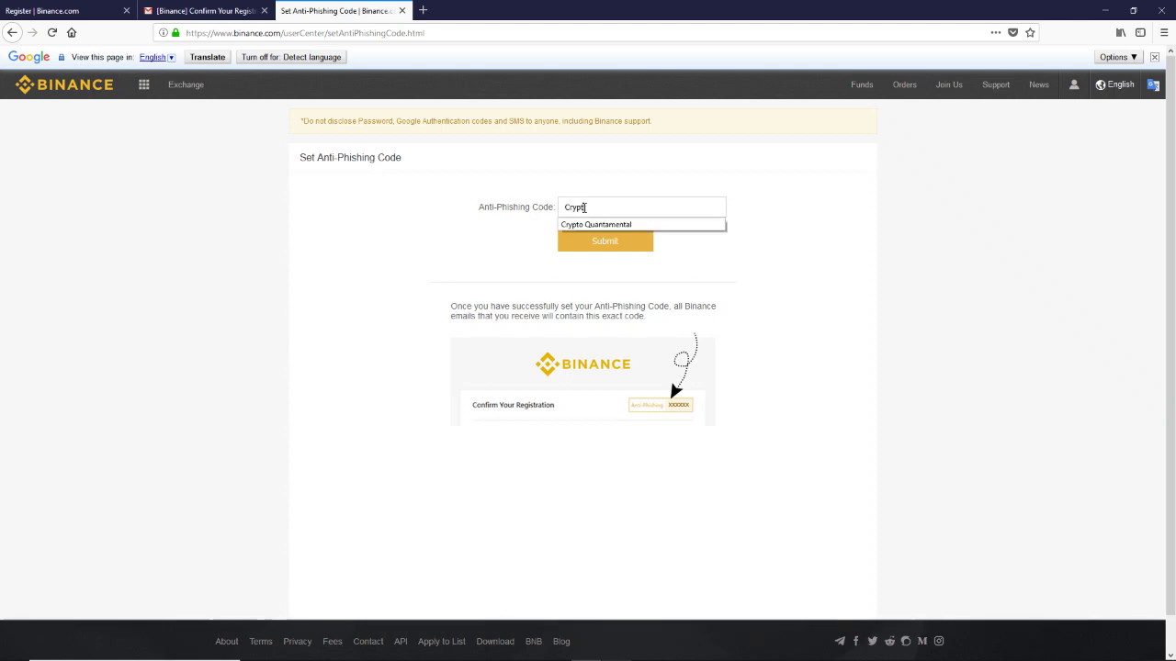
left_click(591, 224)
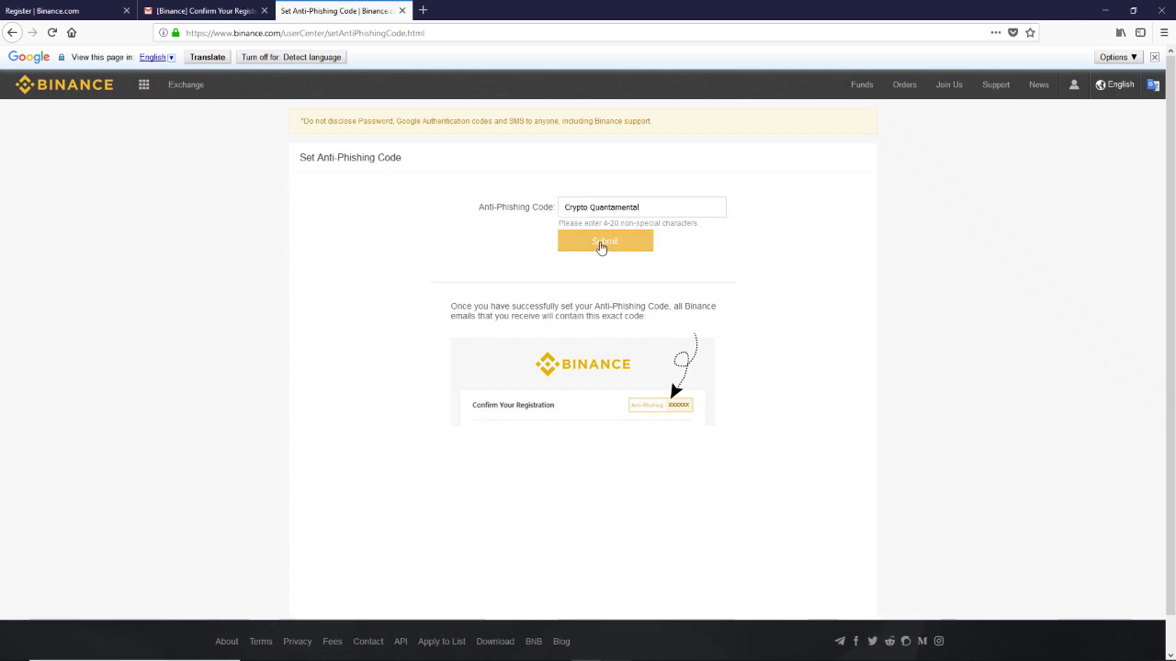
left_click(605, 244)
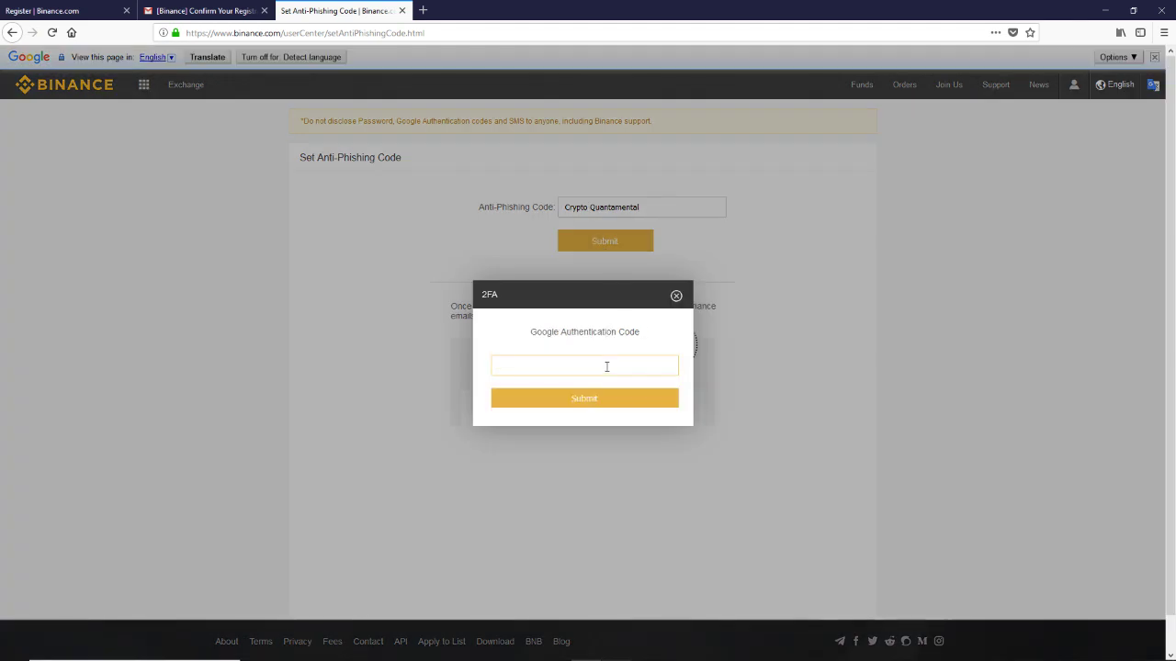
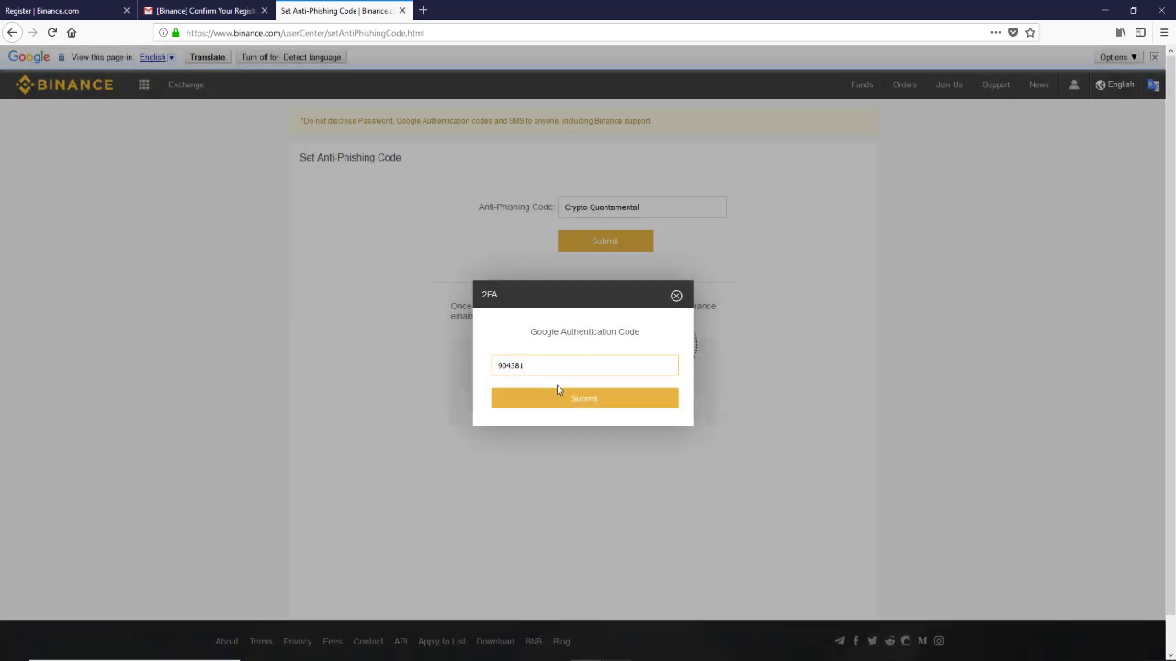
left_click(557, 401)
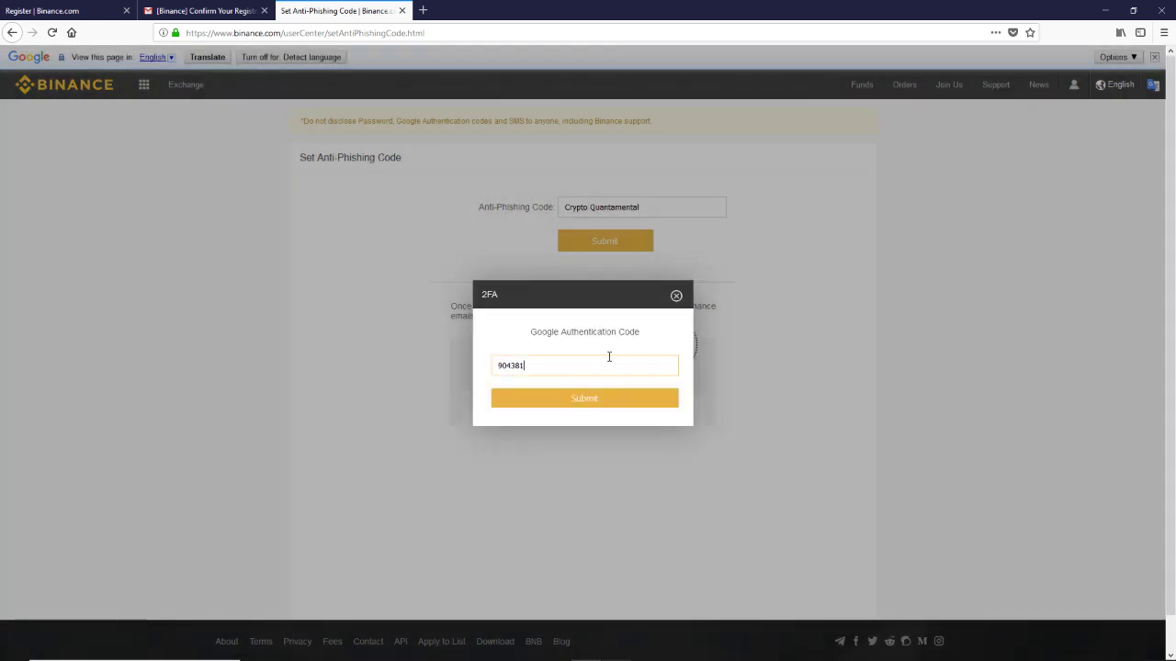
- After the error, remove the space from the anti-phishing code and resubmit it with a fresh authenticator code
double_click(606, 365)
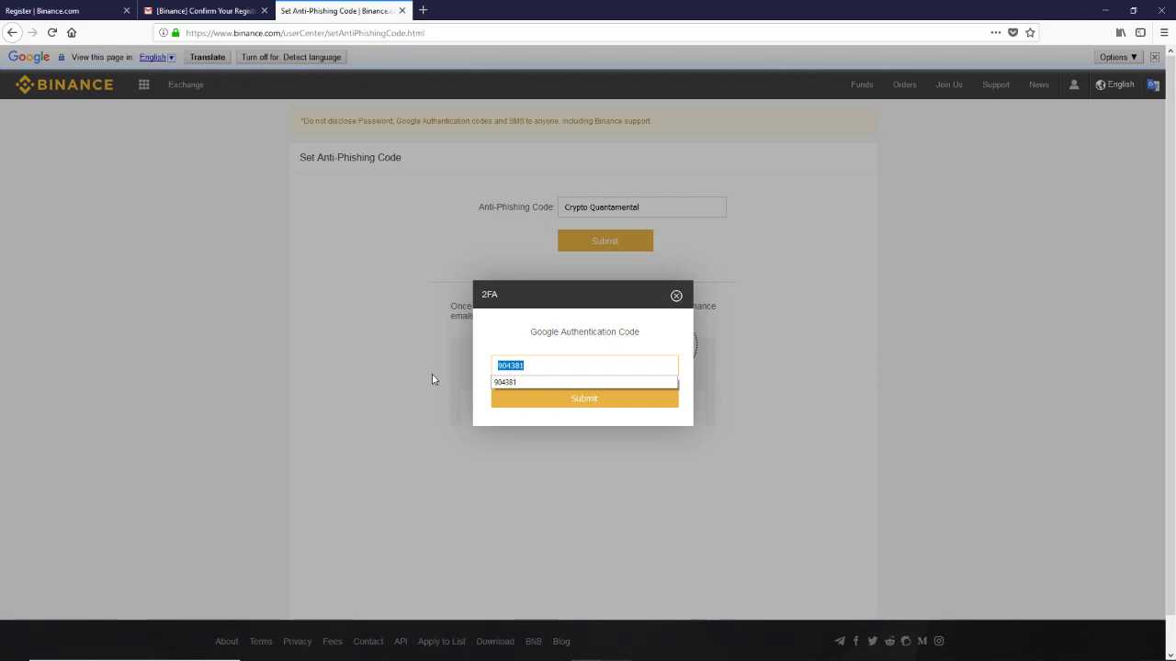
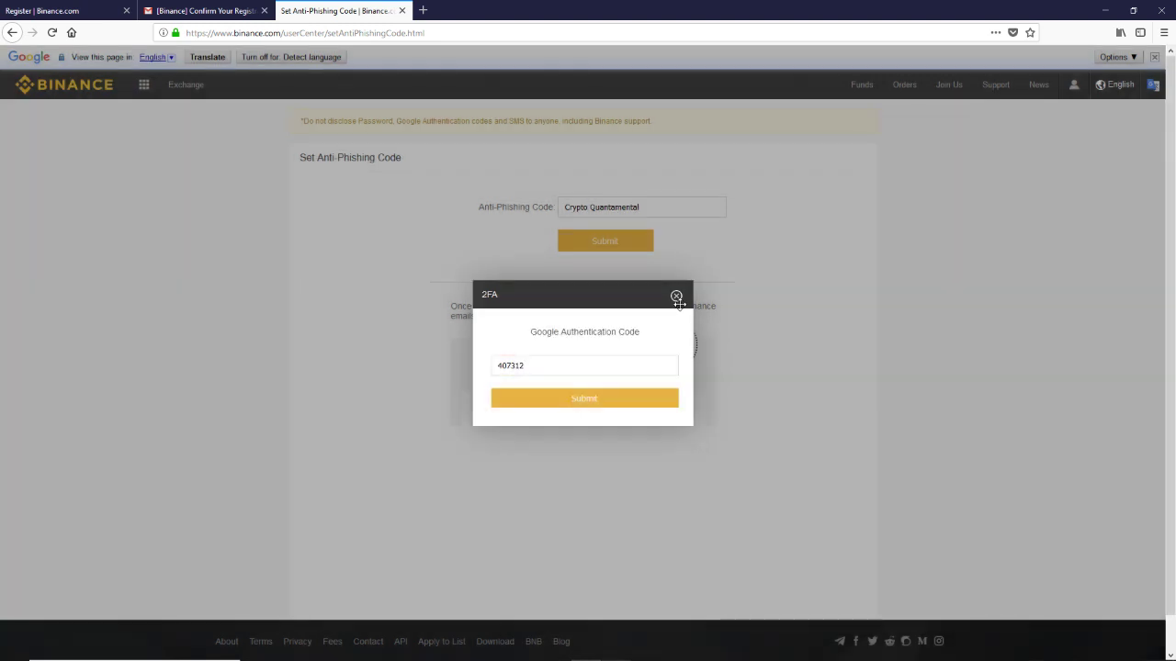
left_click(676, 296)
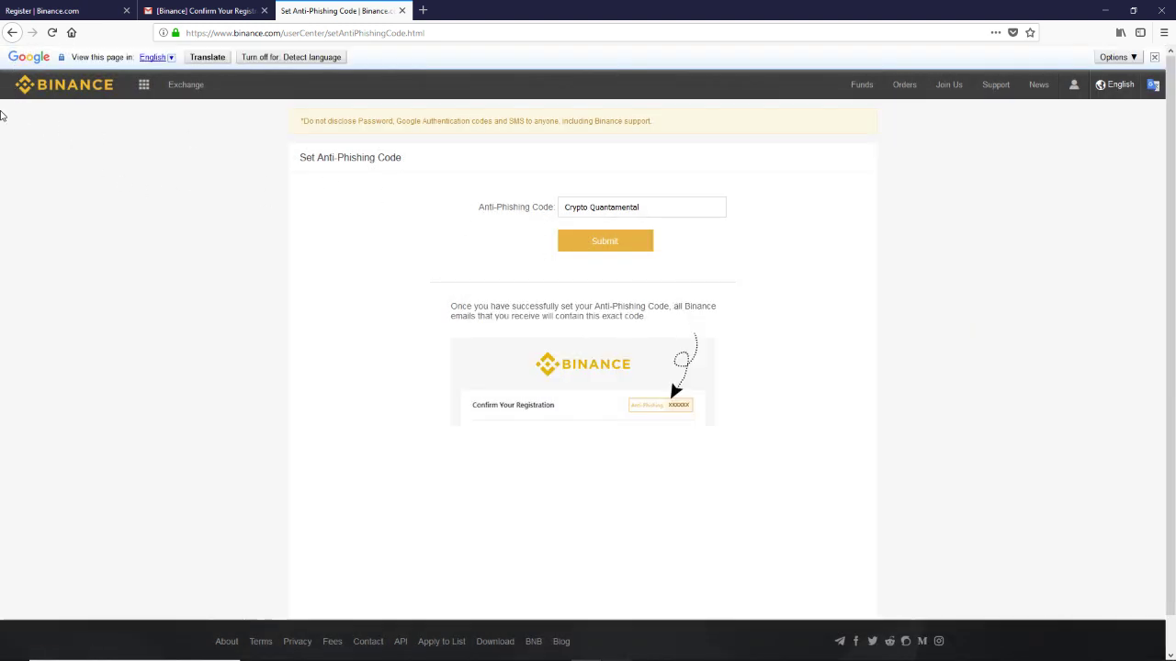
left_click(590, 207)
key("BackSpace")
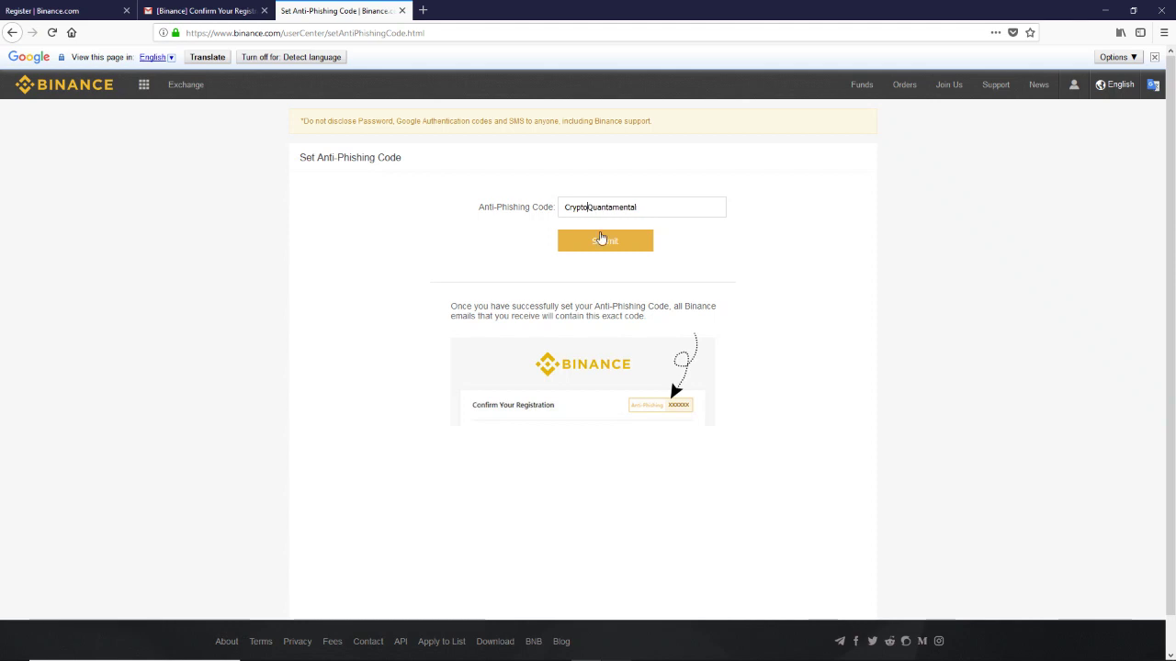
left_click(602, 240)
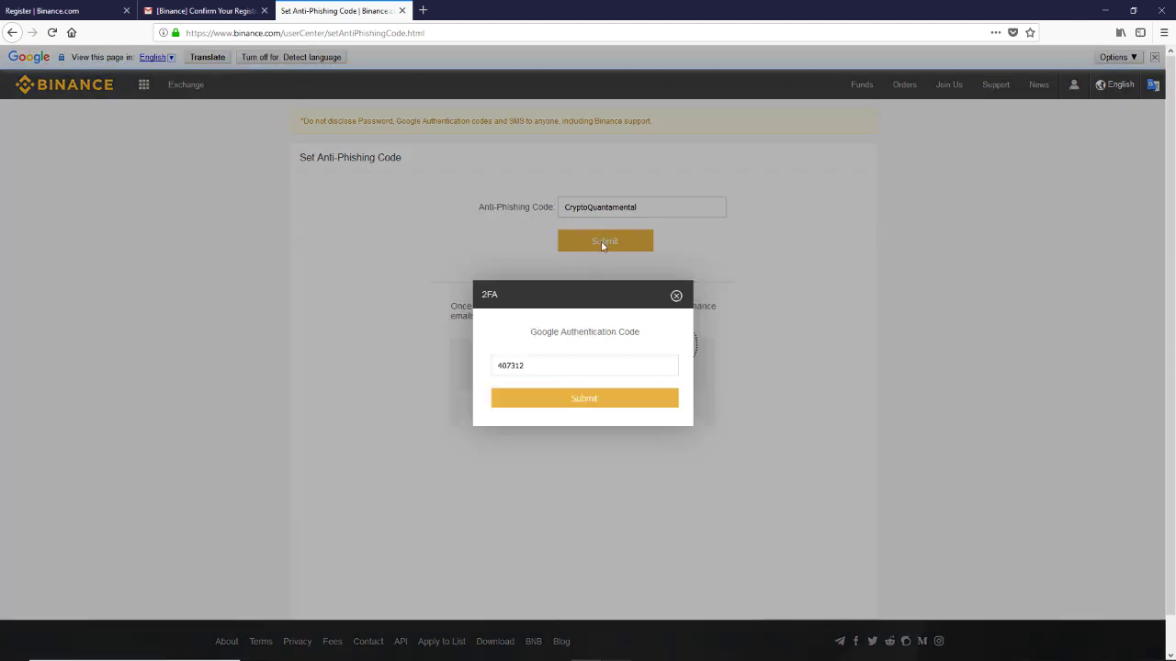
left_click(584, 404)
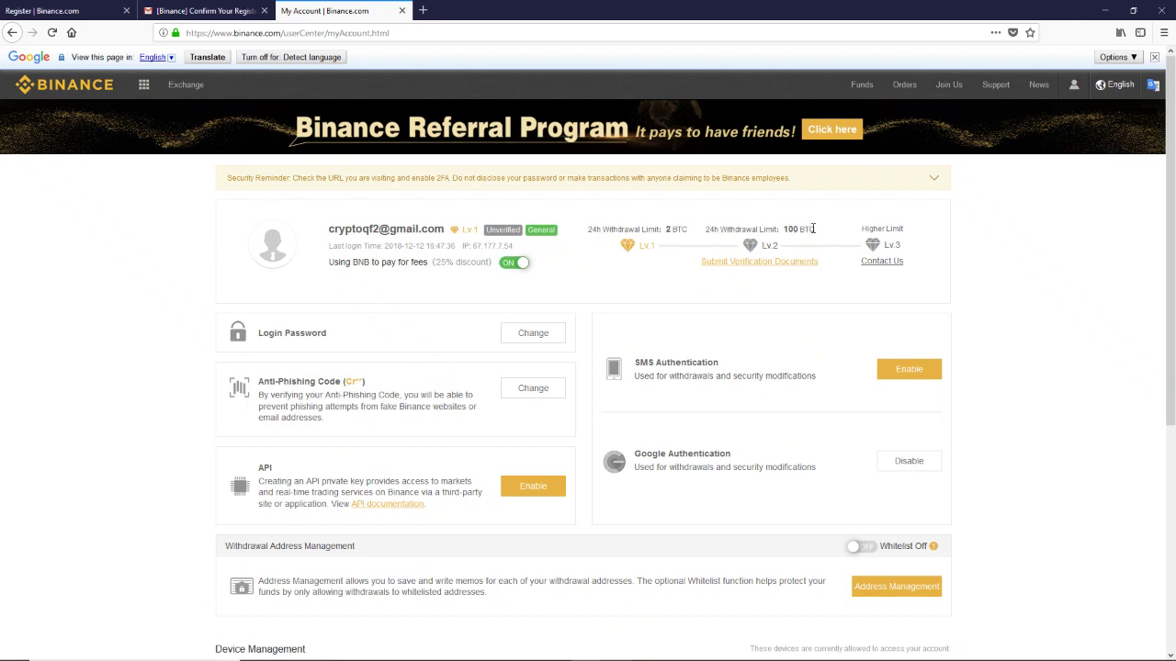
- Review the 100 BTC withdrawal limit on My Account
left_click_drag(813, 230, 772, 230)
left_click(738, 284)
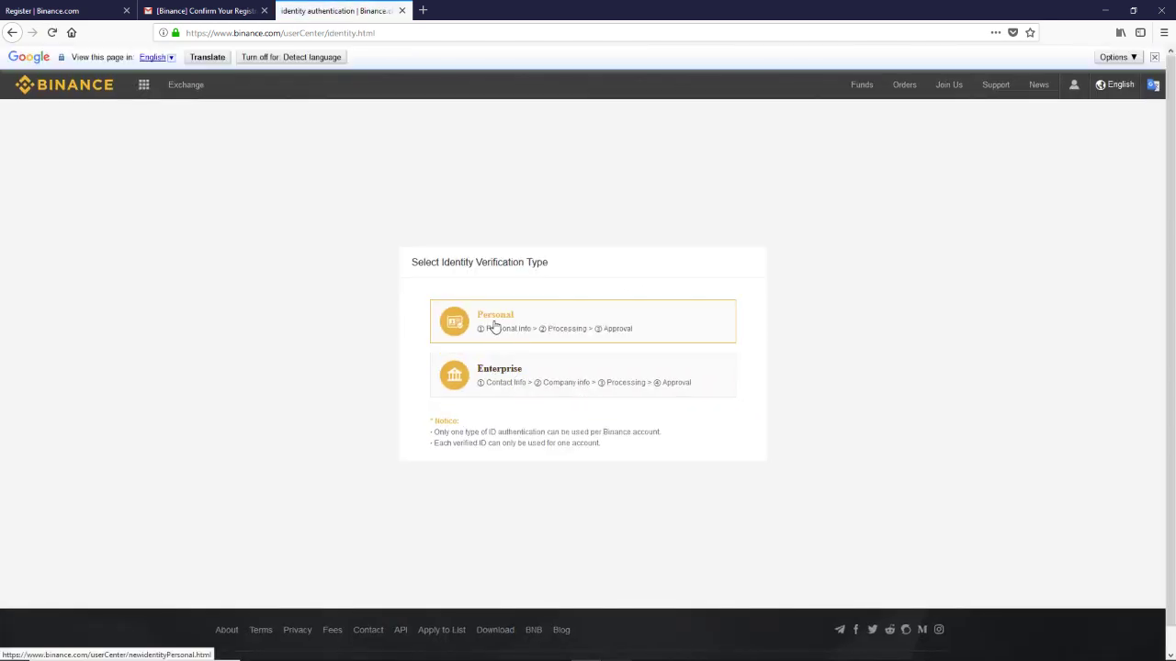
- Choose Personal identity verification and close the Google Translate bar
left_click(494, 327)
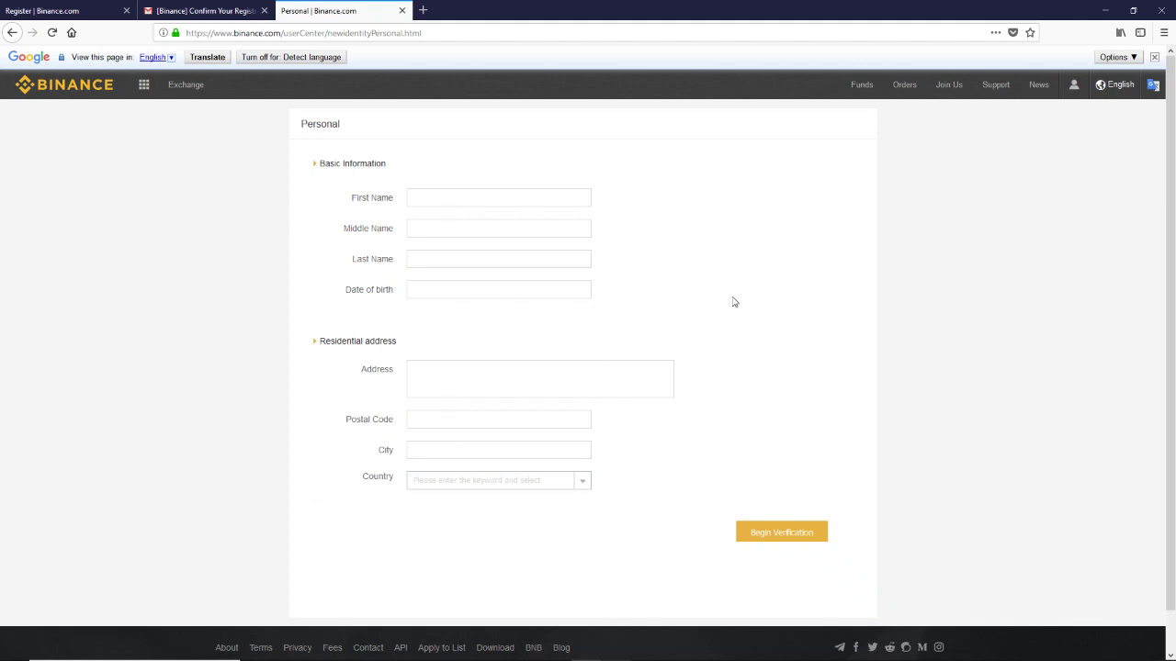
left_click(1154, 58)
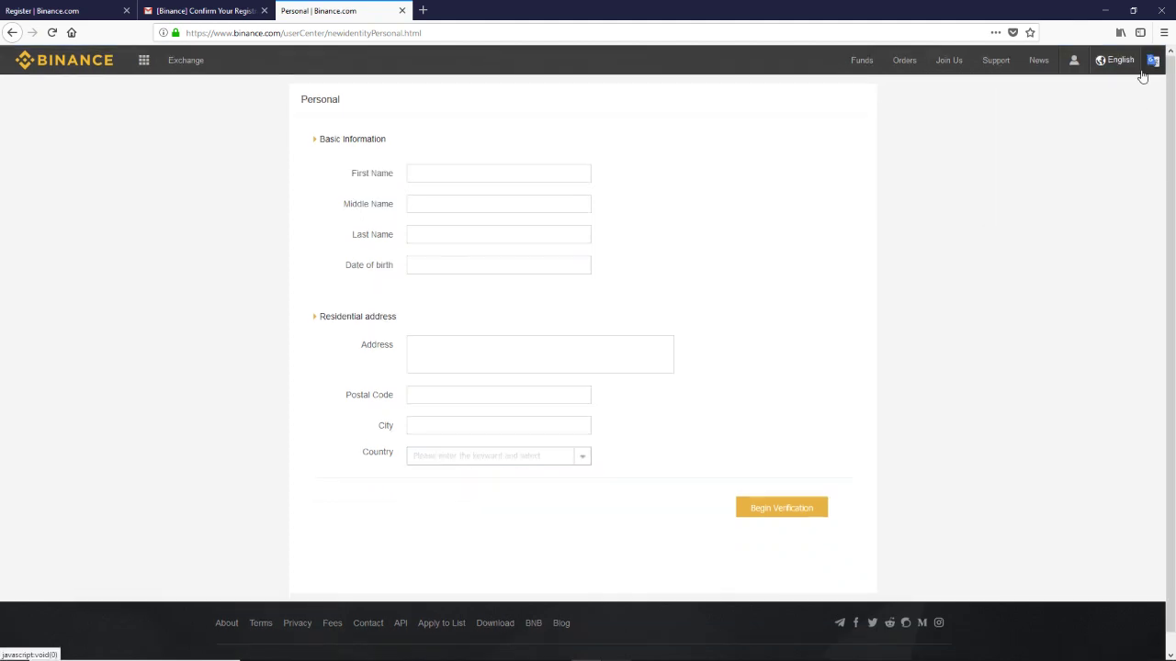